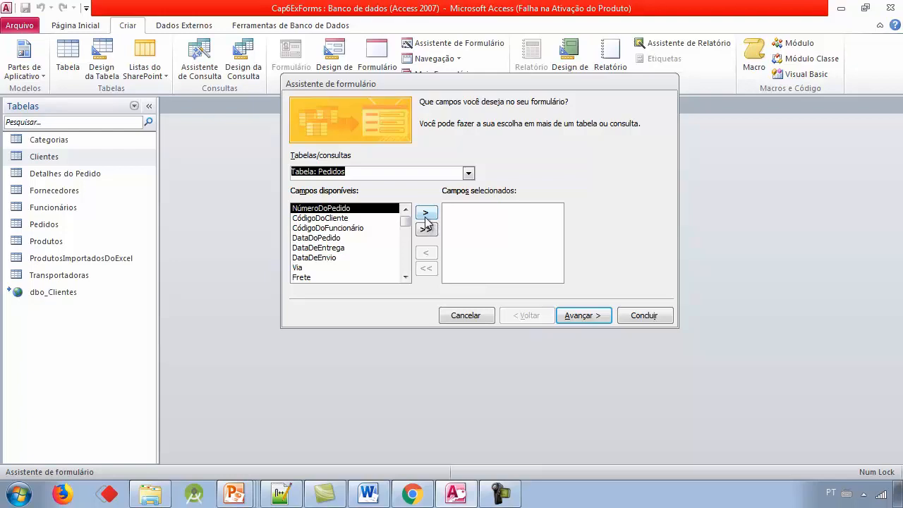
# - Add all fields of the Pedidos table to the new form and keep the Coluna layout
pyautogui.press('Tab')
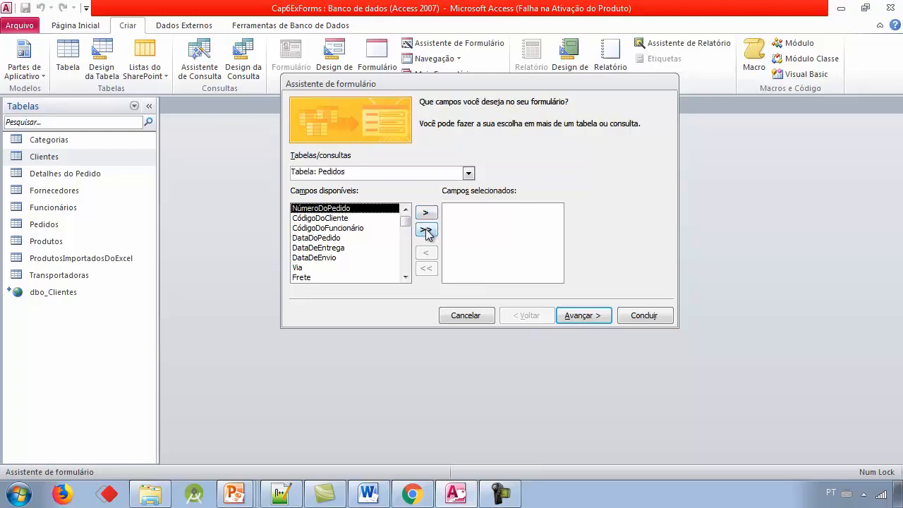
pyautogui.click(426, 233)
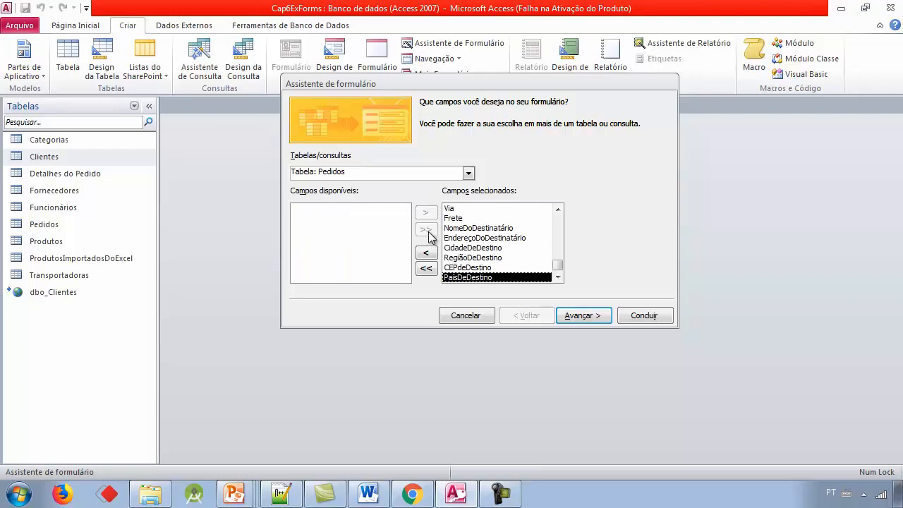
pyautogui.click(577, 316)
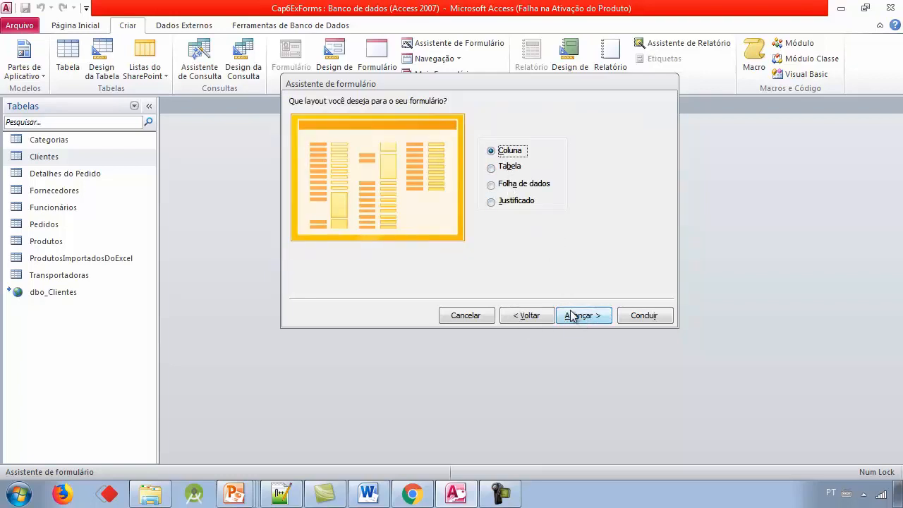
pyautogui.click(573, 316)
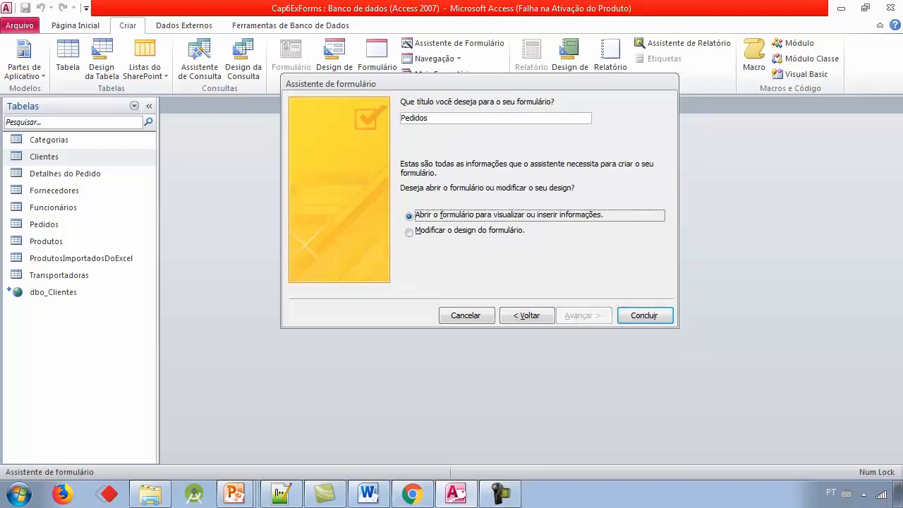
# - Title the form Pedidos_controles and finish the wizard, opening the form for viewing
pyautogui.press('Return')
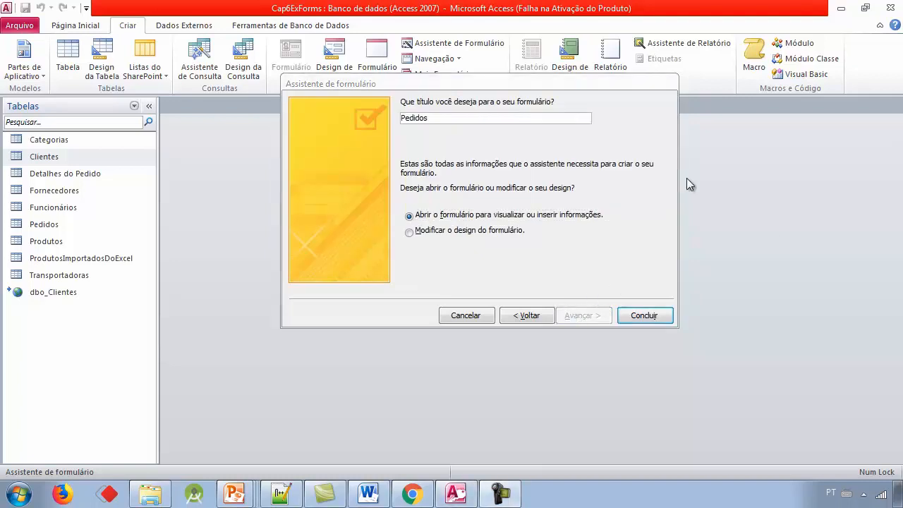
pyautogui.click(458, 120)
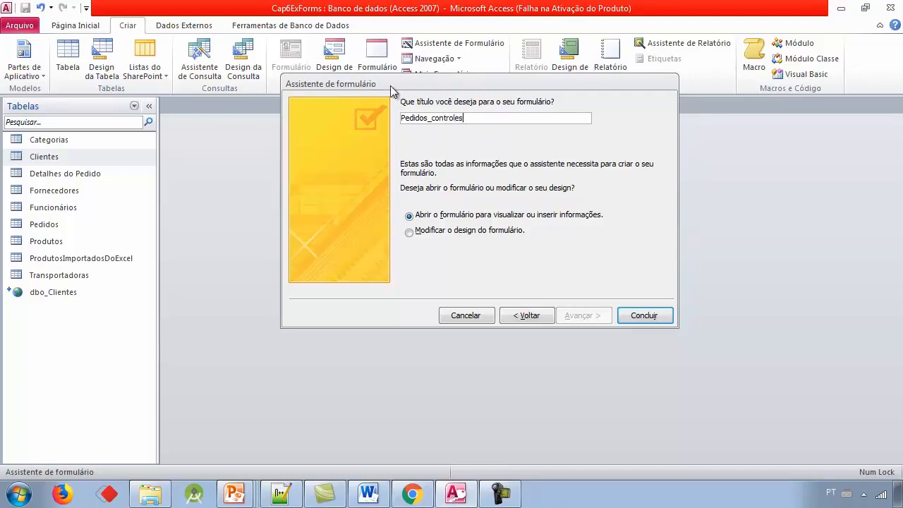
pyautogui.click(638, 317)
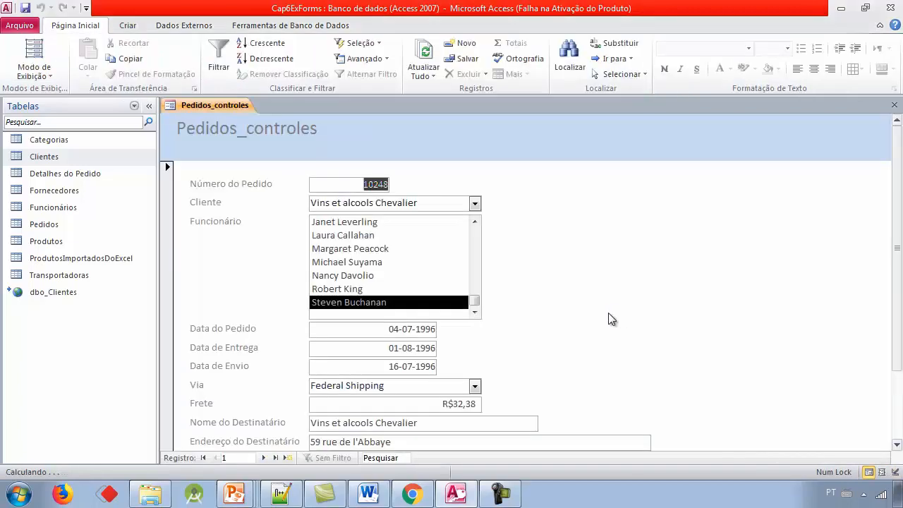
pyautogui.scroll(-1, 562, 247)
pyautogui.scroll(1, 562, 247)
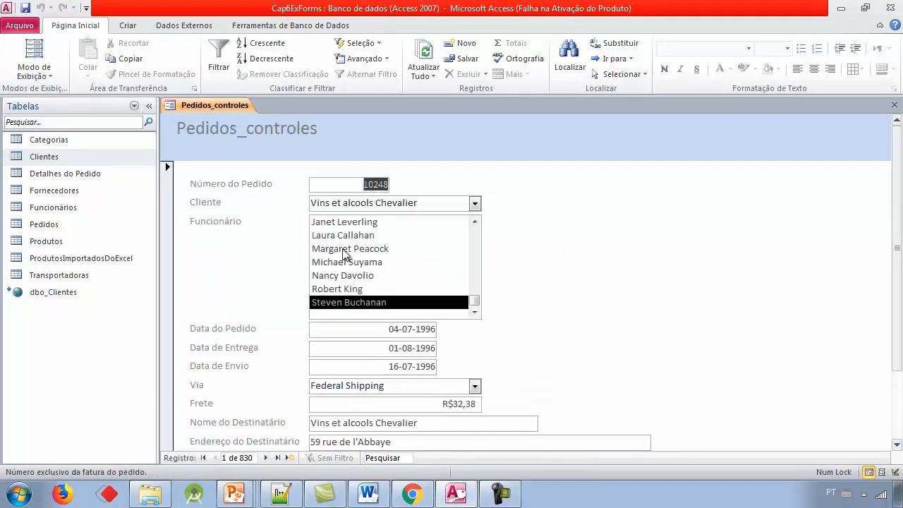
pyautogui.scroll(-1, 526, 239)
pyautogui.scroll(1, 525, 261)
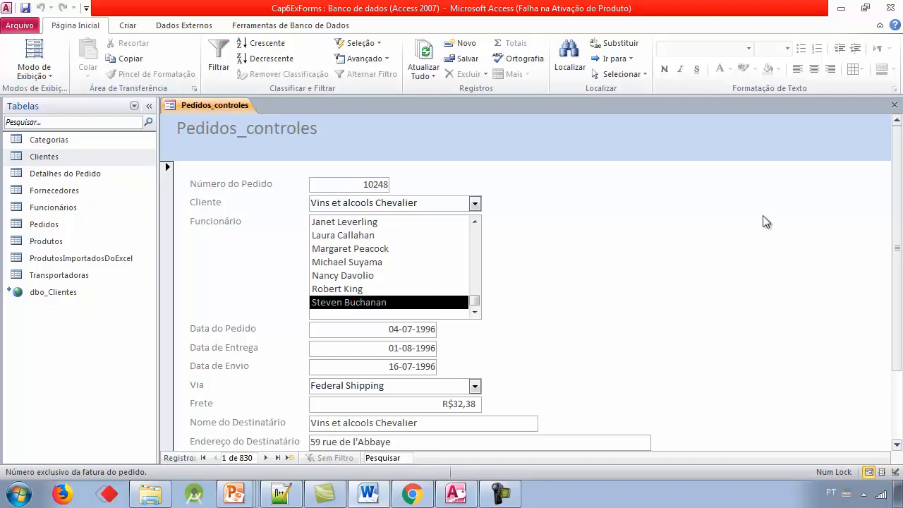
# - Switch the form to design view and place an option group beside the Cliente and Funcionário fields
pyautogui.click(47, 75)
pyautogui.click(61, 162)
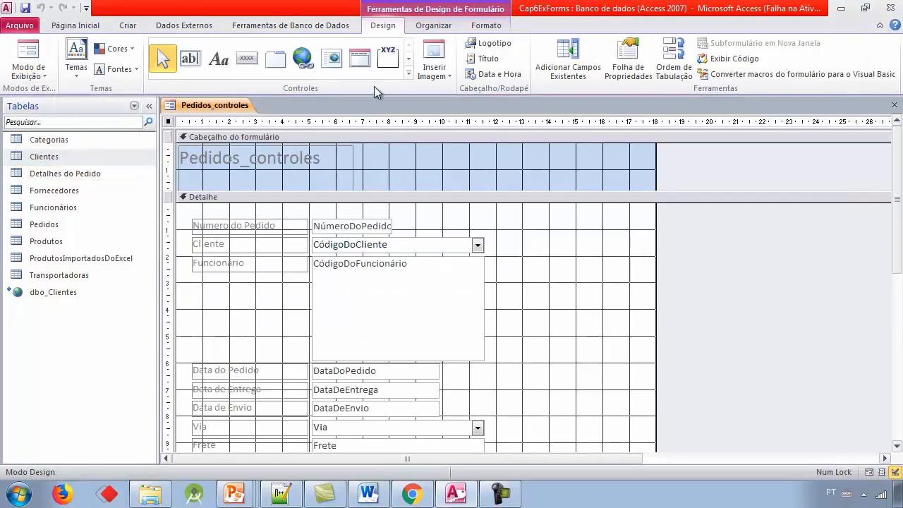
pyautogui.click(387, 58)
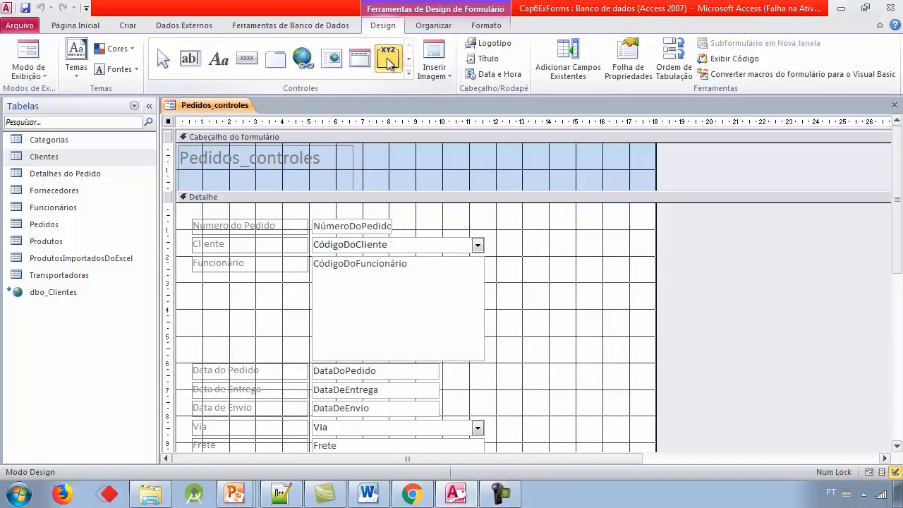
pyautogui.click(525, 247)
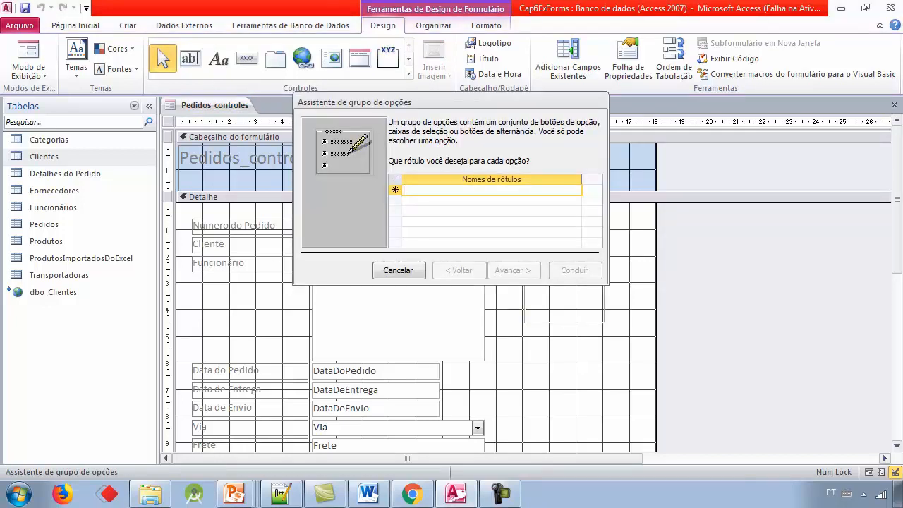
# - Label the option group's choices Sedex, DHL, WORD, Email and Outra
pyautogui.click(449, 190)
pyautogui.write('Sedex')
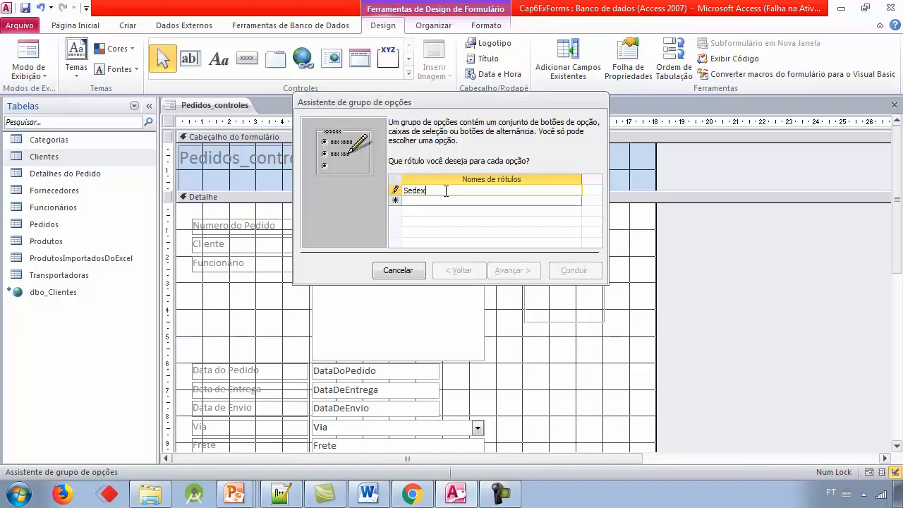
pyautogui.click(476, 201)
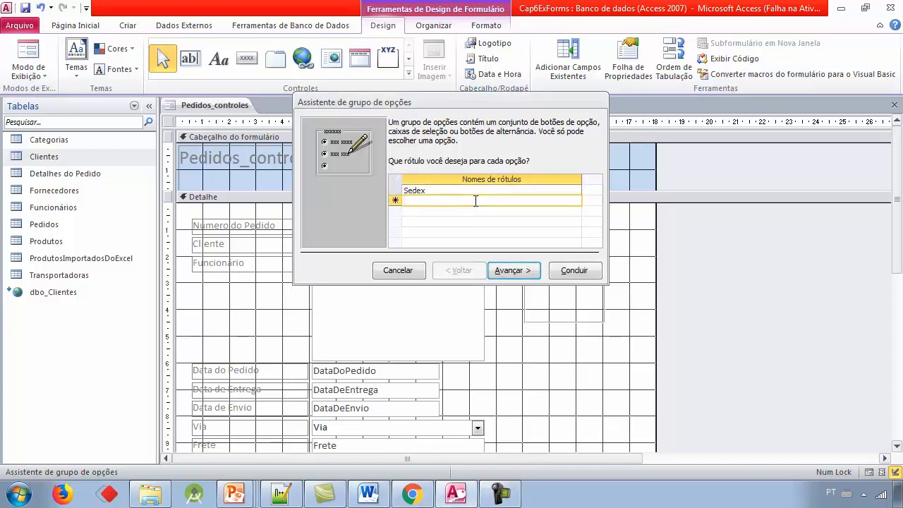
pyautogui.write('DHL')
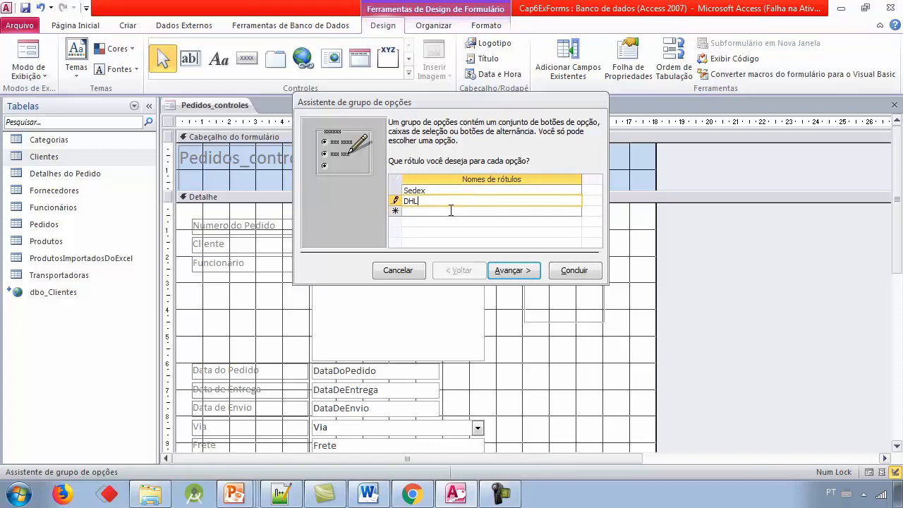
pyautogui.click(450, 213)
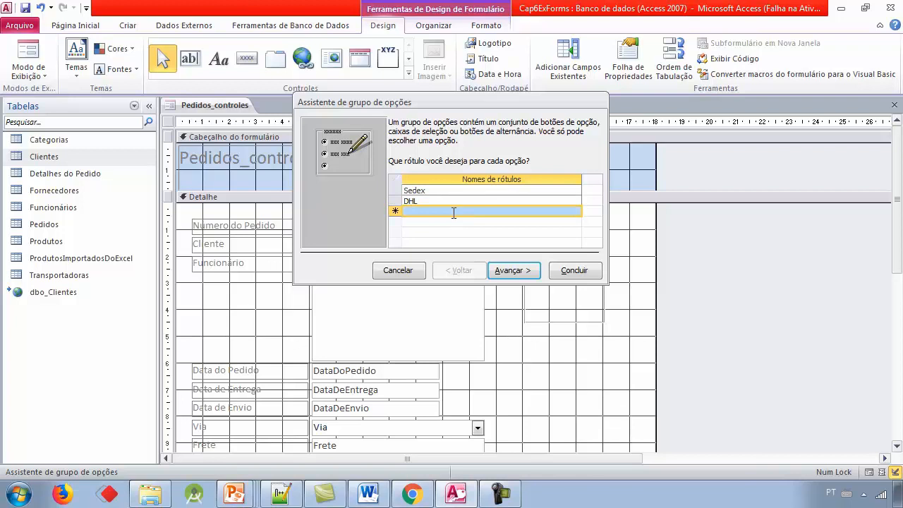
pyautogui.click(454, 212)
pyautogui.write('WORD')
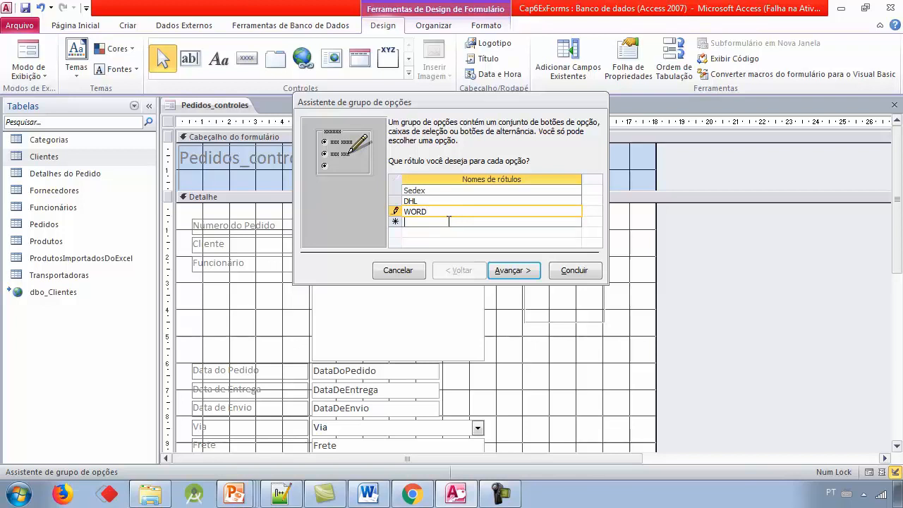
pyautogui.click(449, 223)
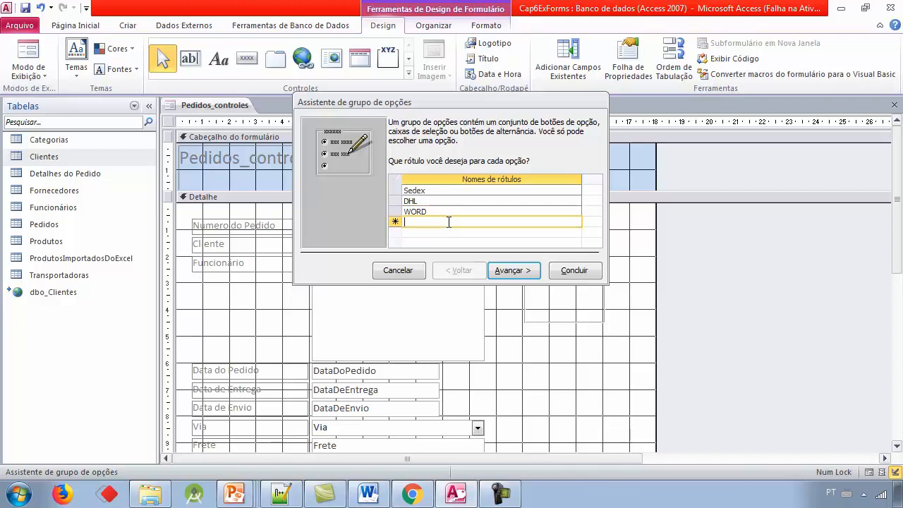
pyautogui.write('Email')
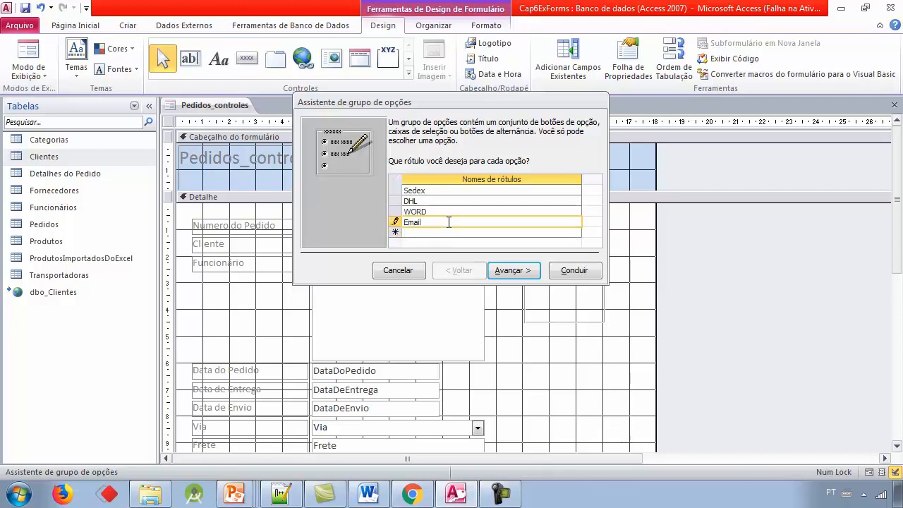
pyautogui.click(443, 229)
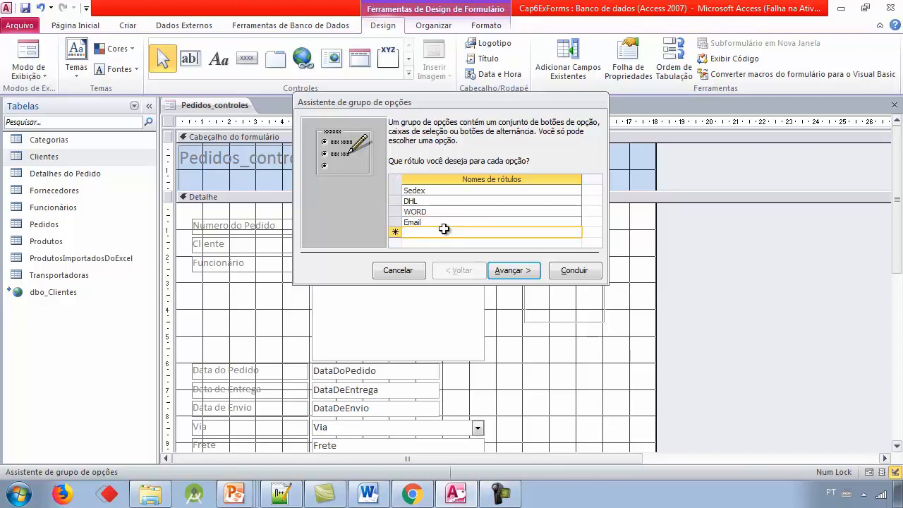
pyautogui.write('Outra')
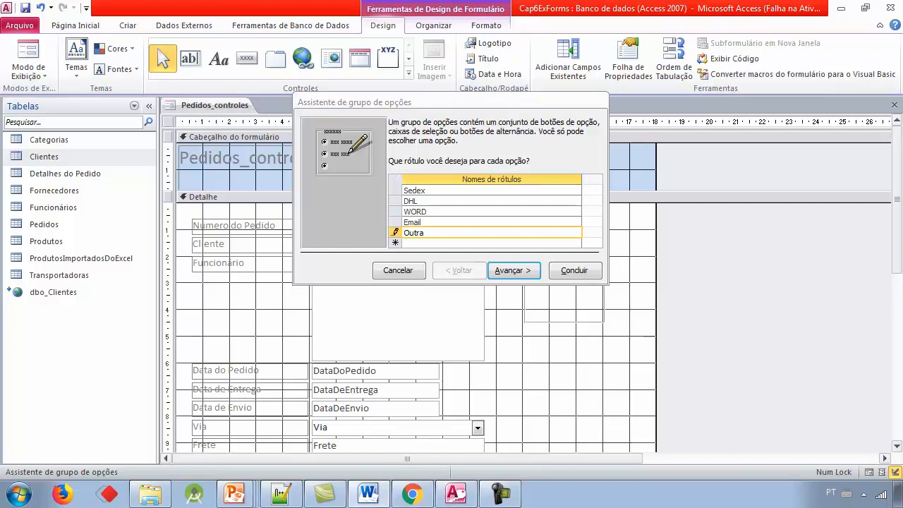
pyautogui.click(508, 268)
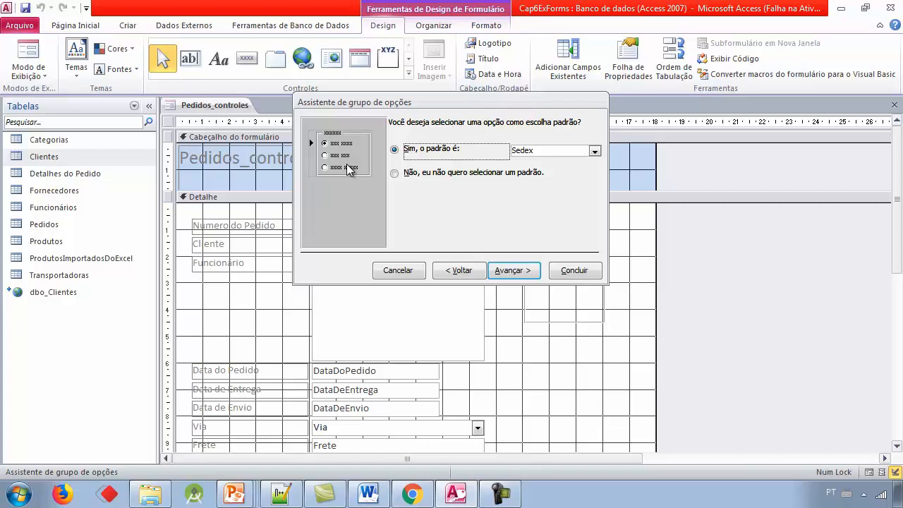
# - Make Sedex the default choice and accept the proposed option values, saving the selected value for later use
pyautogui.click(594, 151)
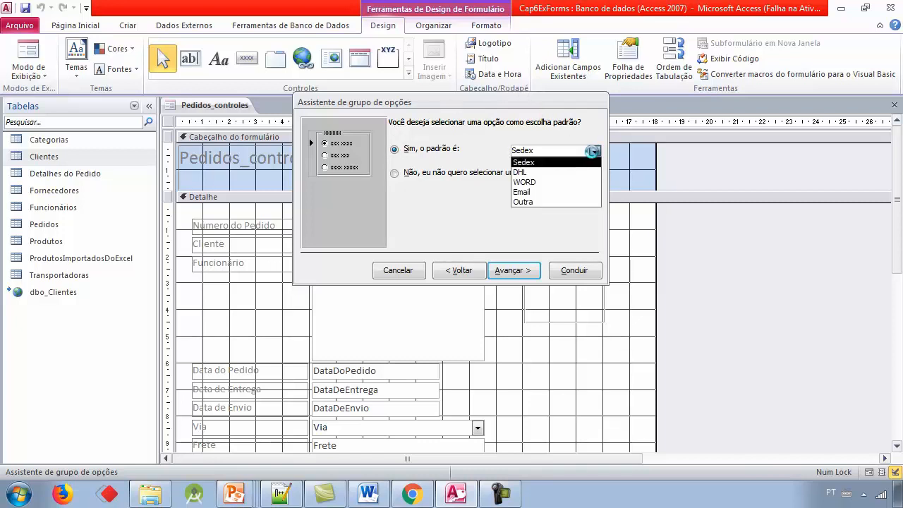
pyautogui.click(536, 163)
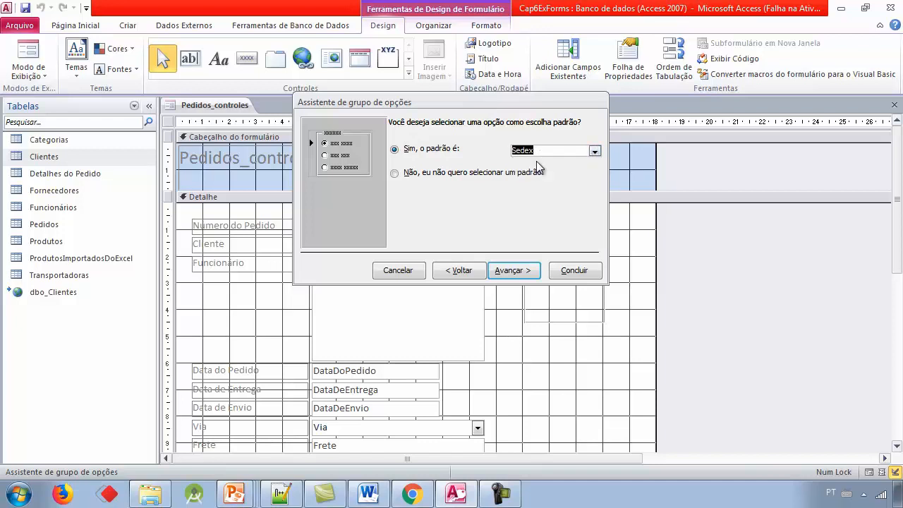
pyautogui.click(524, 272)
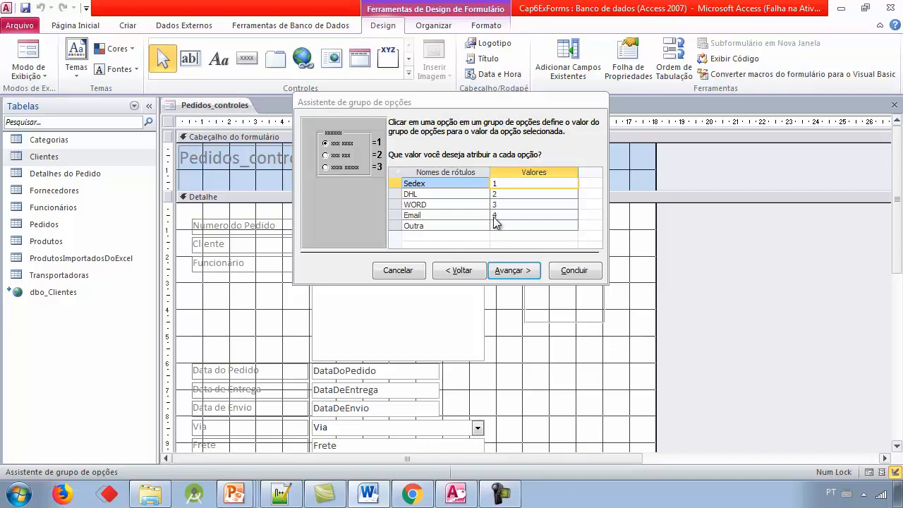
pyautogui.click(511, 272)
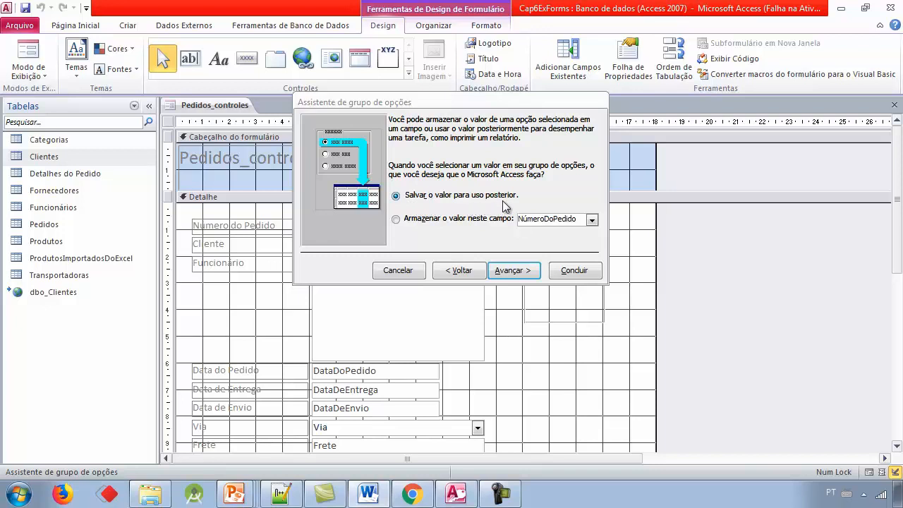
pyautogui.click(513, 270)
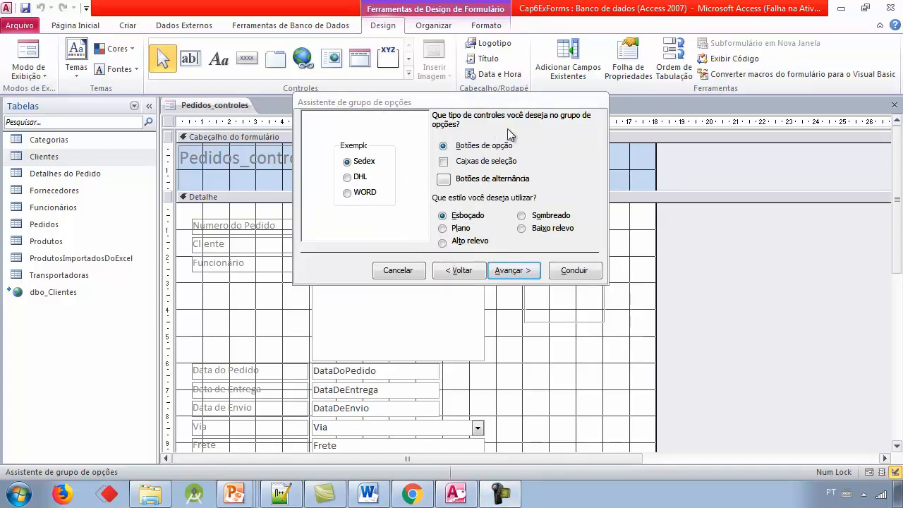
# - Try the available control types and styles for the option group, settling on Botões de opção with the Baixo relevo style
pyautogui.click(443, 163)
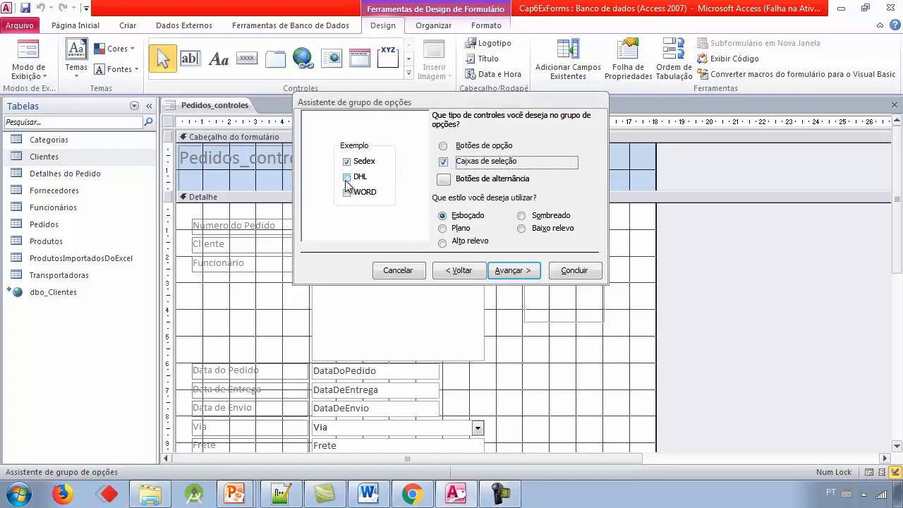
pyautogui.click(443, 179)
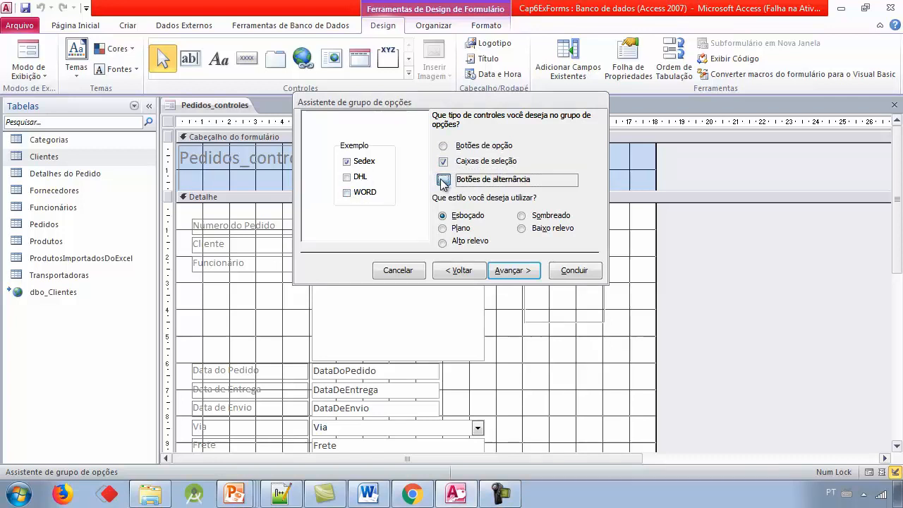
pyautogui.click(443, 228)
pyautogui.click(443, 243)
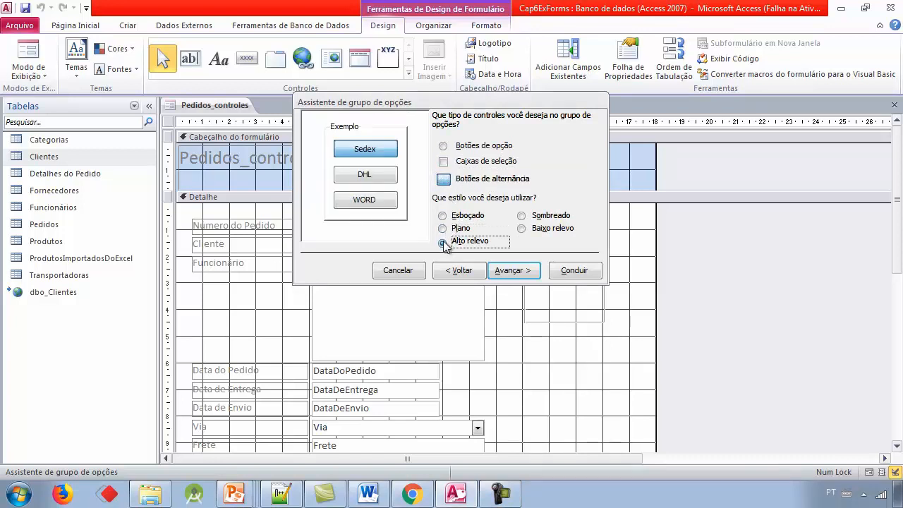
pyautogui.click(443, 146)
pyautogui.click(523, 228)
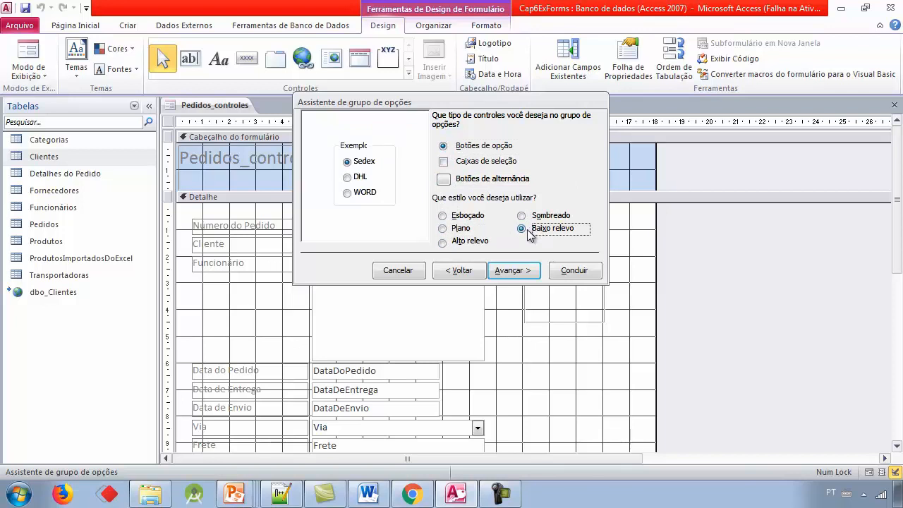
pyautogui.click(521, 215)
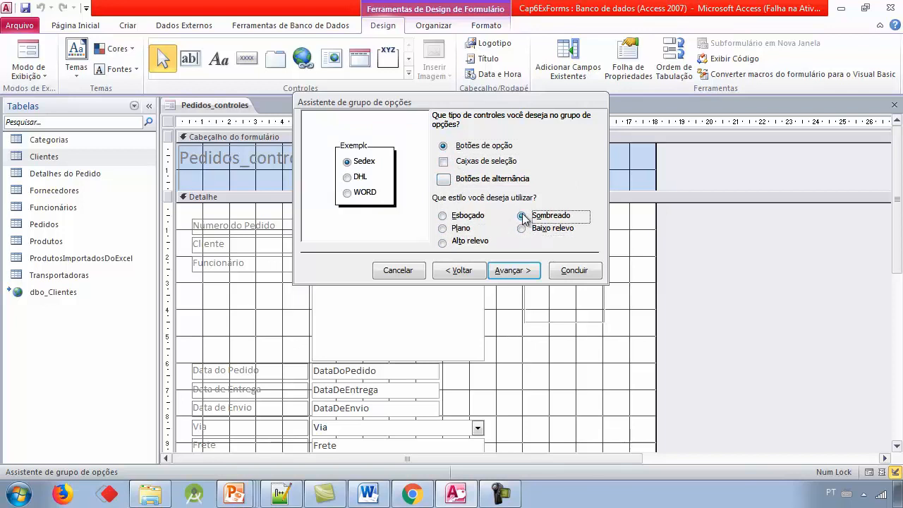
pyautogui.click(442, 216)
pyautogui.click(442, 227)
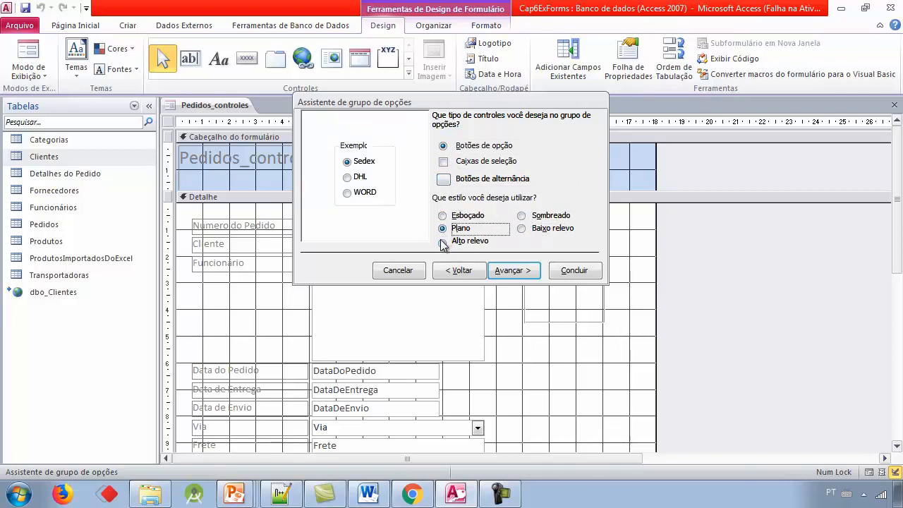
pyautogui.click(443, 240)
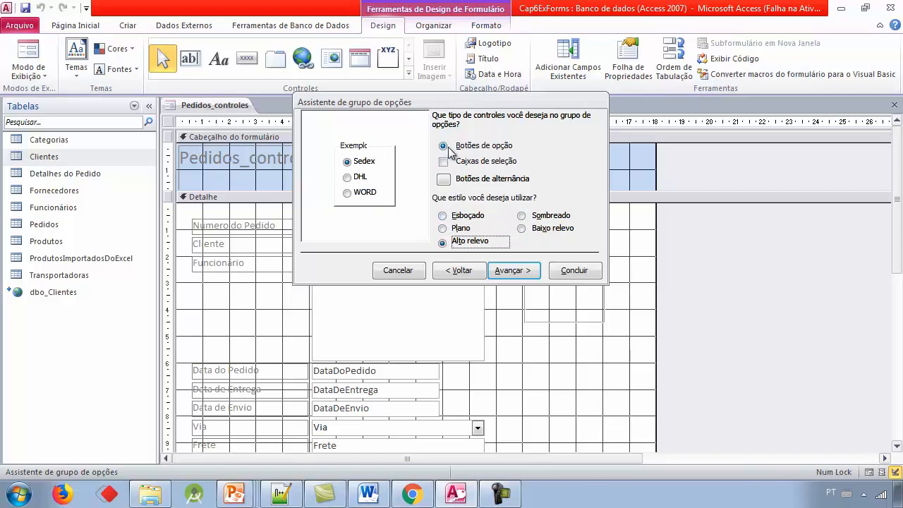
pyautogui.click(521, 228)
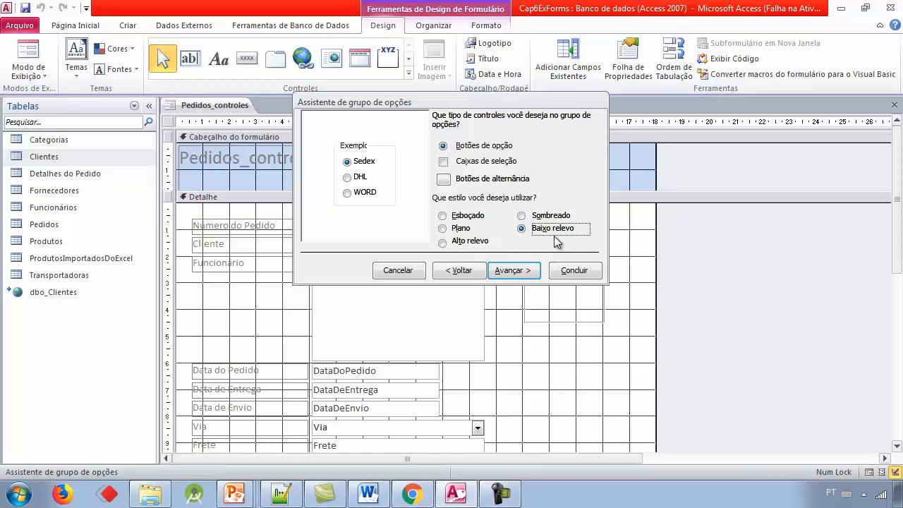
# - Caption the option group Forma de Envio and finish creating it on the form
pyautogui.click(515, 272)
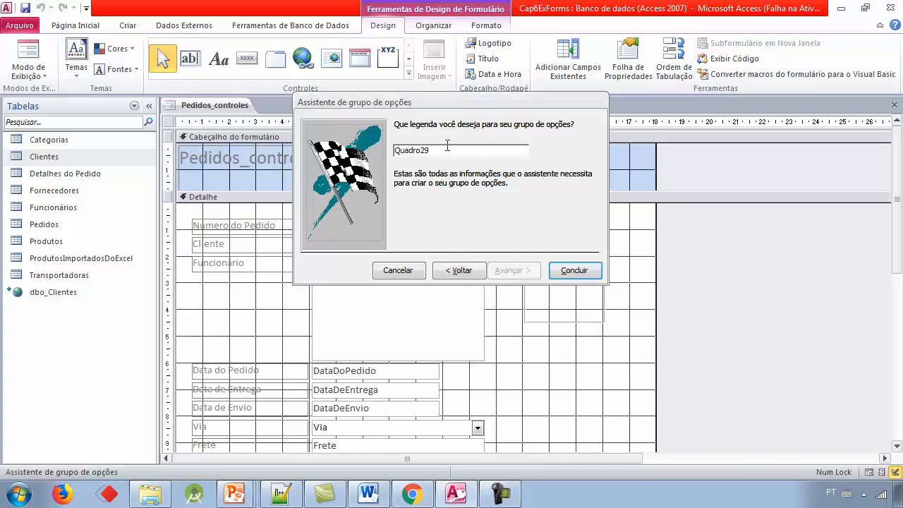
pyautogui.write('Forma de Envio')
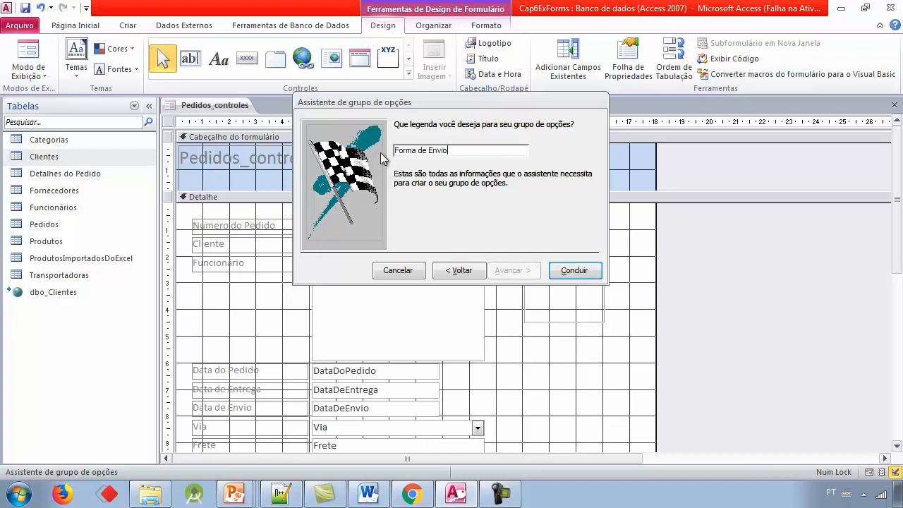
pyautogui.click(575, 272)
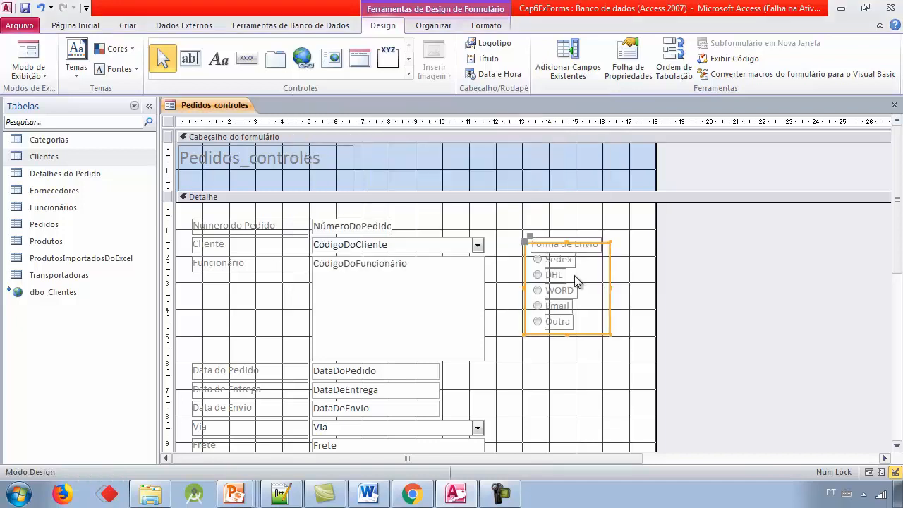
pyautogui.click(608, 291)
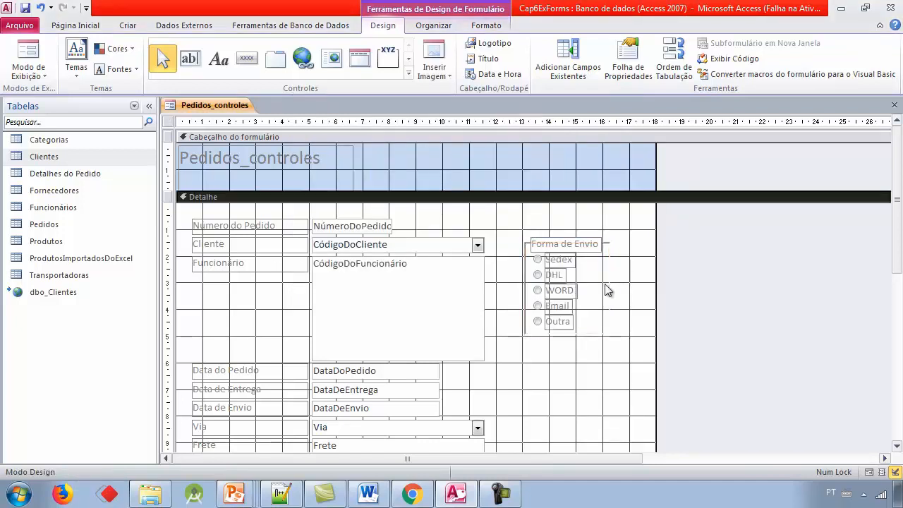
# - Test the Forma de Envio group in form view by selecting DHL, WORD, Email and Outra in turn, and return to design view
pyautogui.click(31, 57)
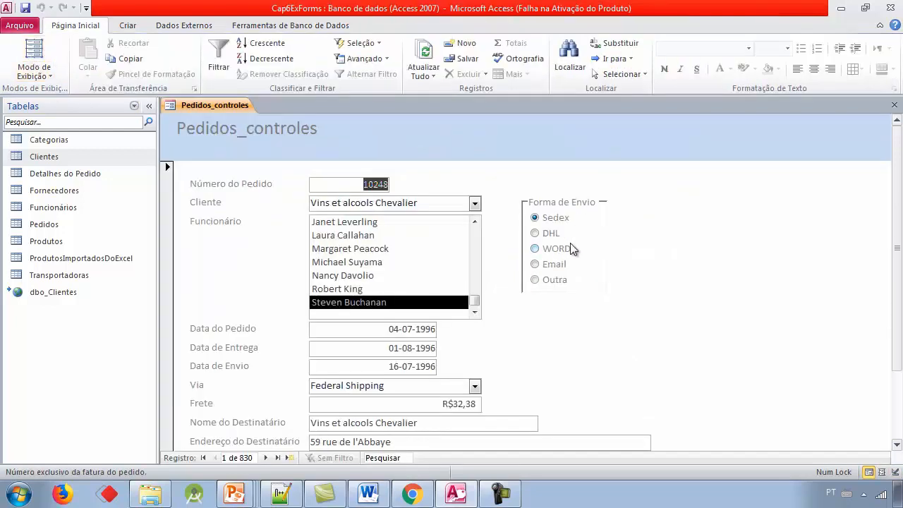
pyautogui.click(535, 234)
pyautogui.click(534, 249)
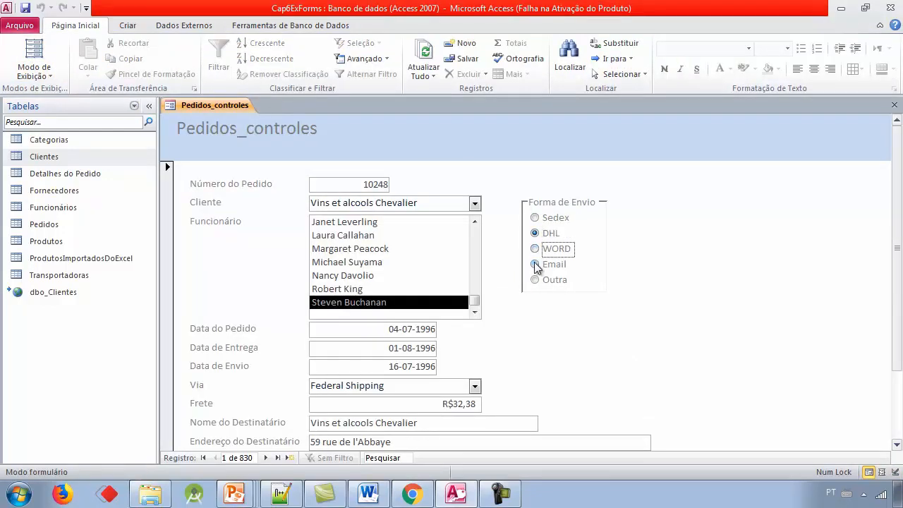
pyautogui.click(536, 264)
pyautogui.click(534, 277)
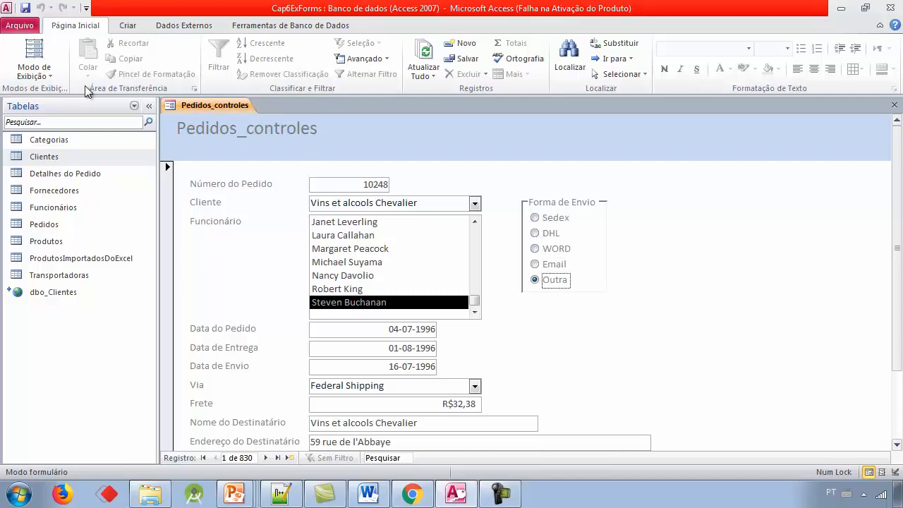
pyautogui.click(34, 73)
pyautogui.click(60, 160)
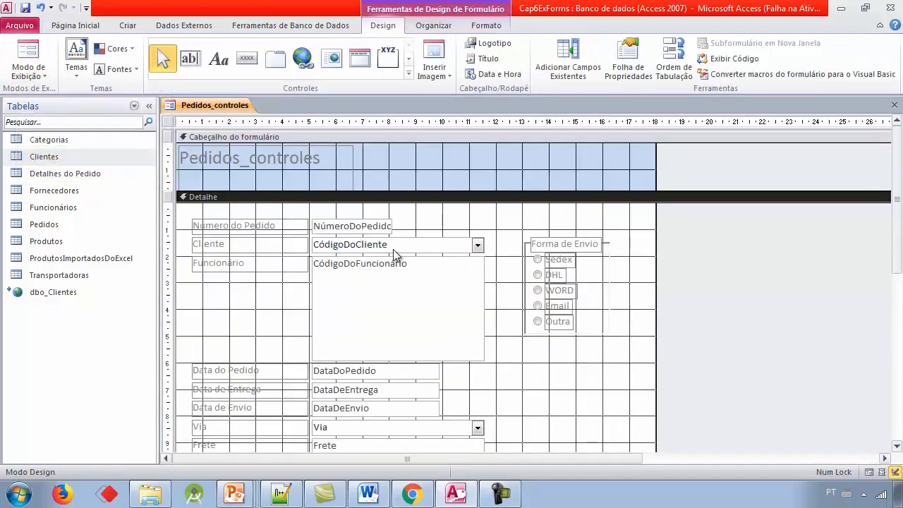
pyautogui.click(595, 283)
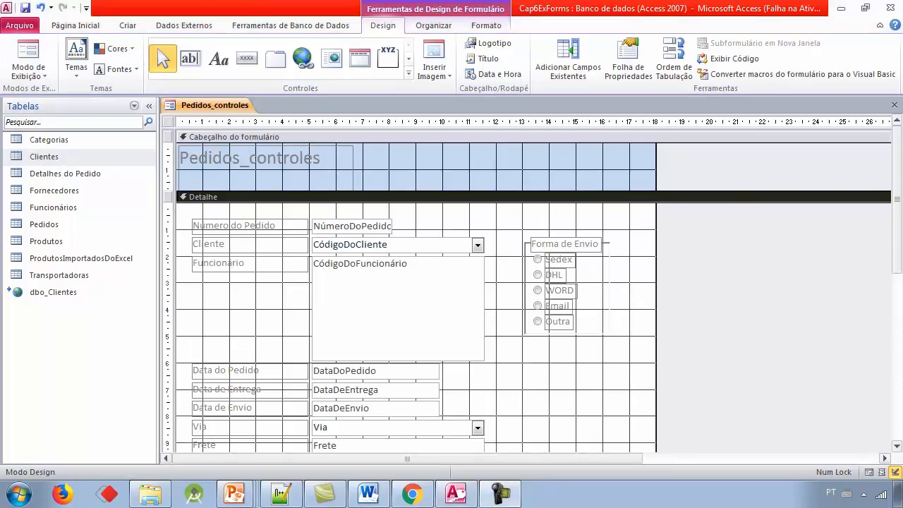
# - Run the form again, switch repeatedly among the Forma de Envio options from Sedex to Outra, and go back to design view
pyautogui.click(26, 57)
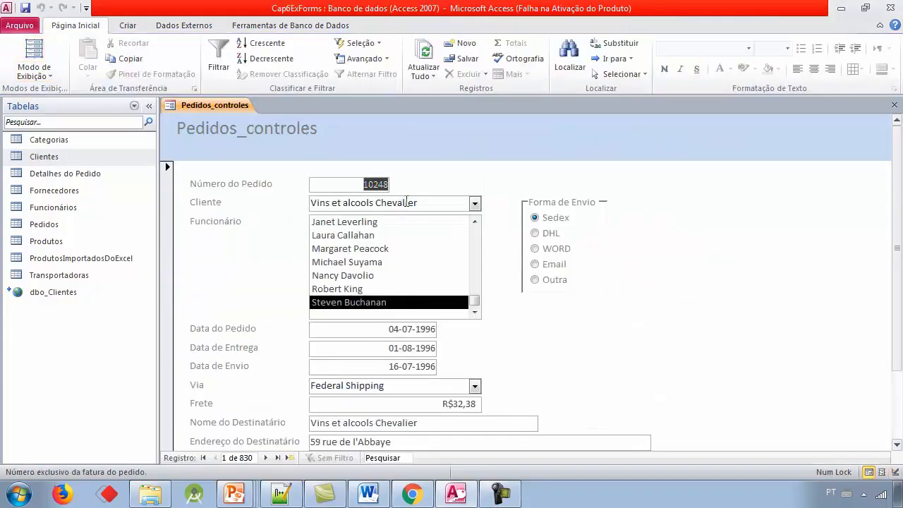
pyautogui.click(534, 233)
pyautogui.click(534, 249)
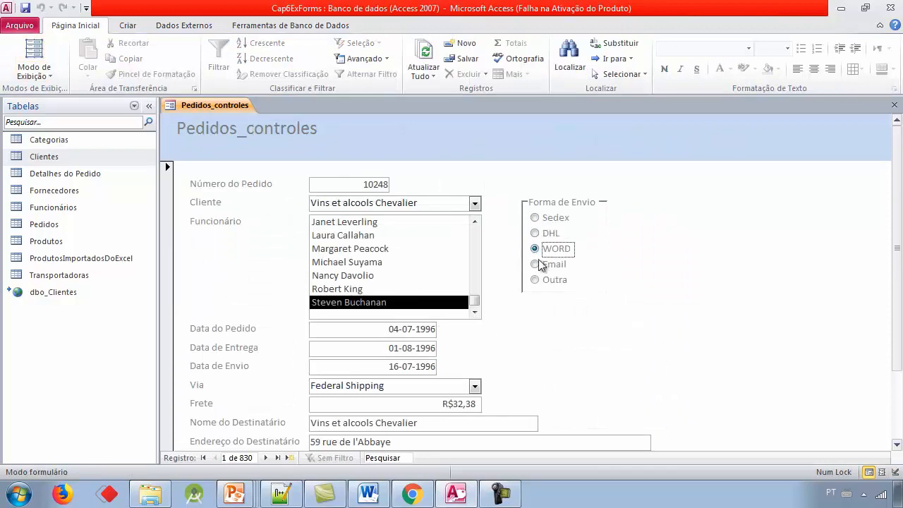
pyautogui.click(534, 279)
pyautogui.click(534, 248)
pyautogui.click(534, 233)
pyautogui.click(534, 217)
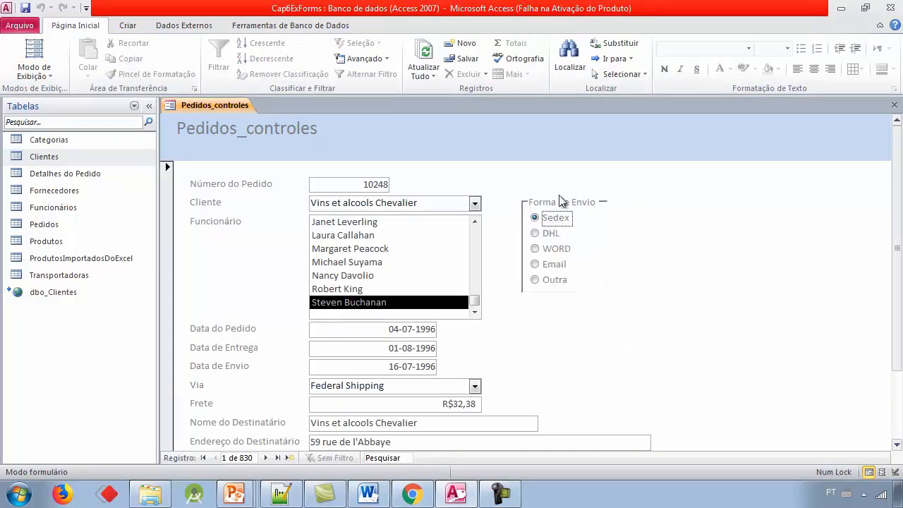
pyautogui.click(534, 233)
pyautogui.click(534, 248)
pyautogui.click(534, 265)
pyautogui.click(535, 264)
pyautogui.click(57, 74)
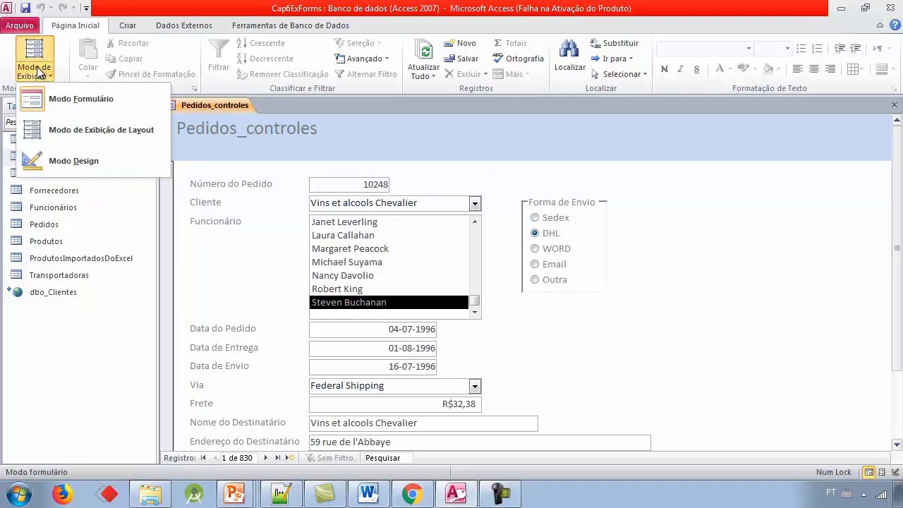
pyautogui.click(61, 157)
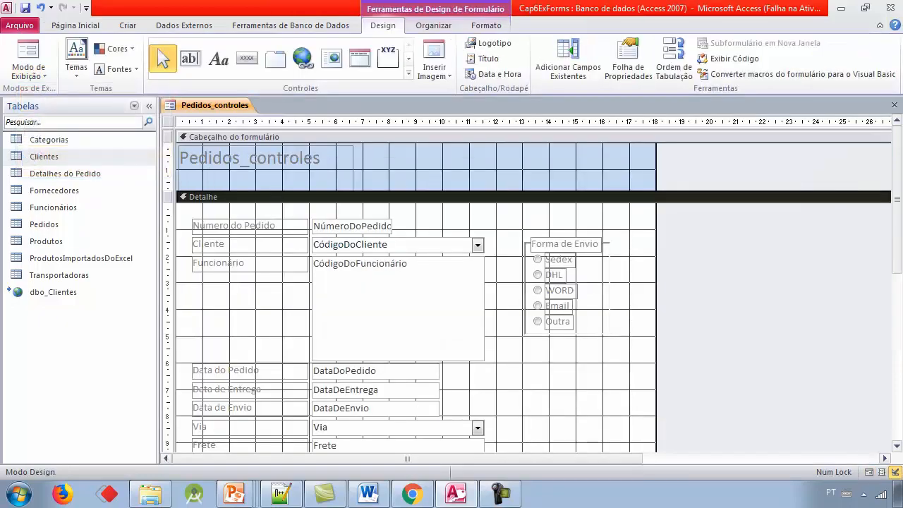